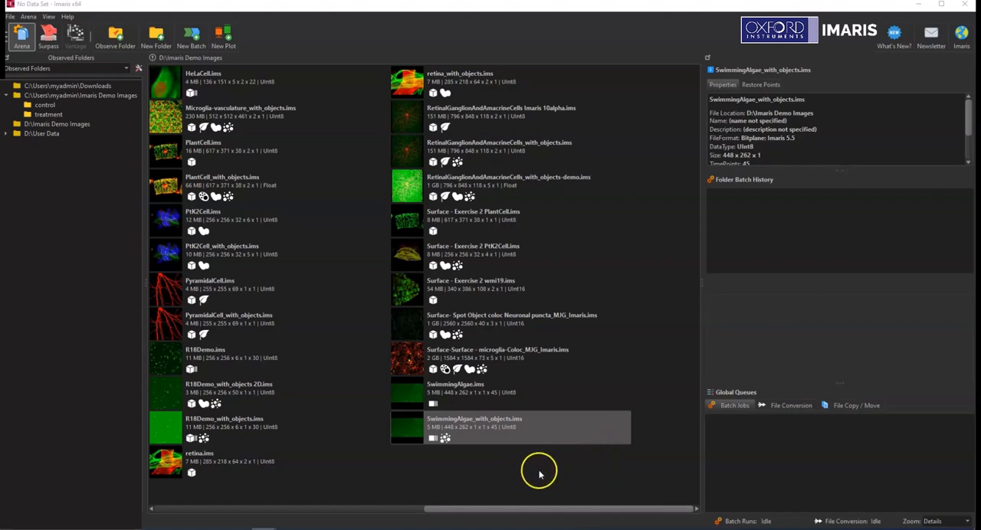
Open SwimmingAlgae_with_objects.ims in the Vantage objects view and narrow the properties pane to enlarge the plot area.
left_click(464, 443)
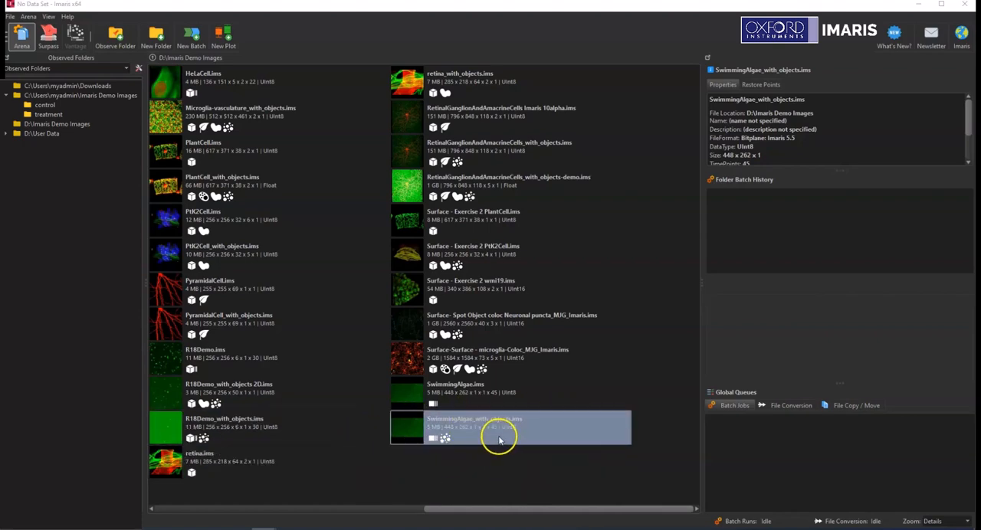
double_click(498, 434)
left_click(224, 33)
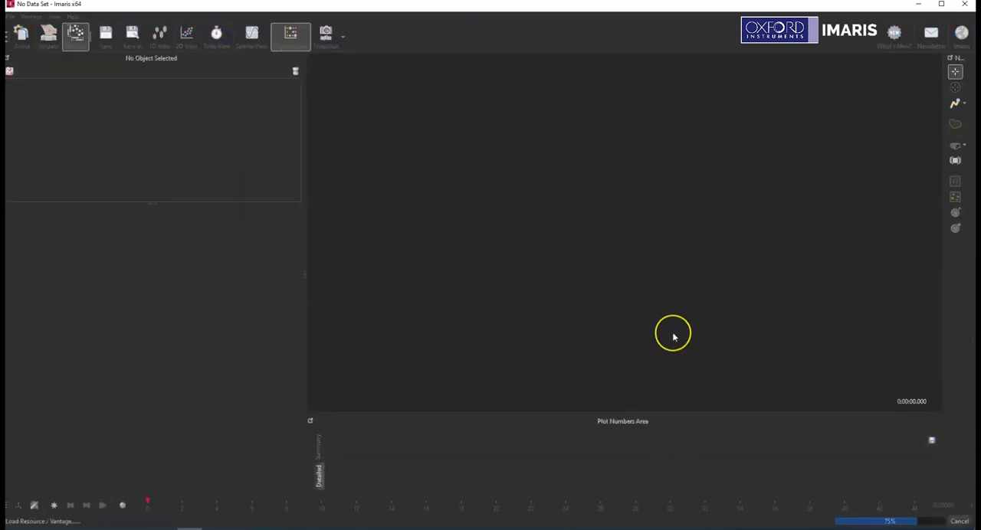
left_click(77, 42)
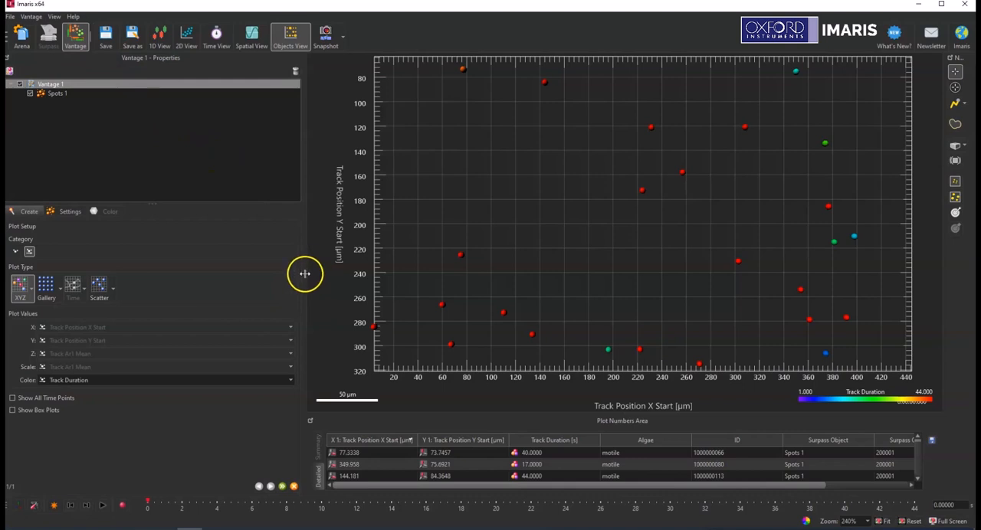
left_click_drag(305, 274, 218, 270)
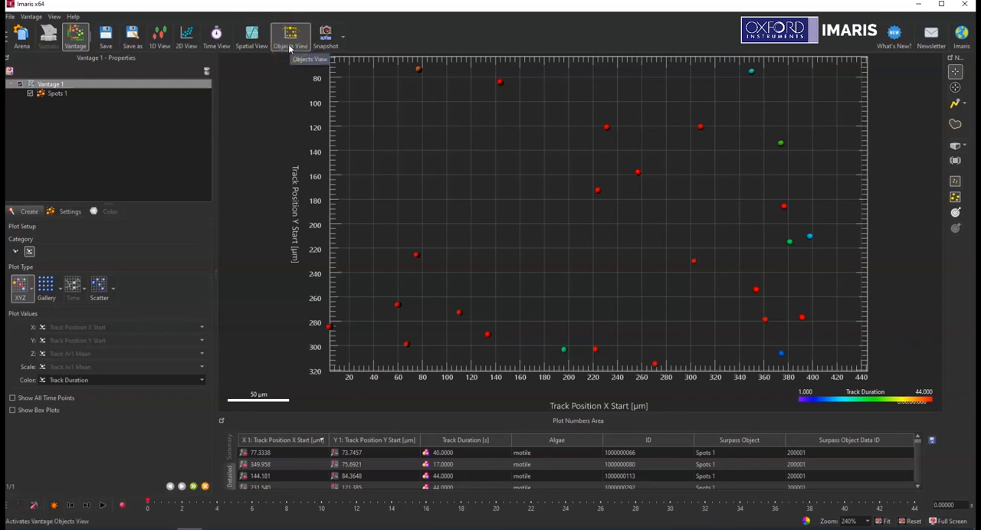
left_click(137, 51)
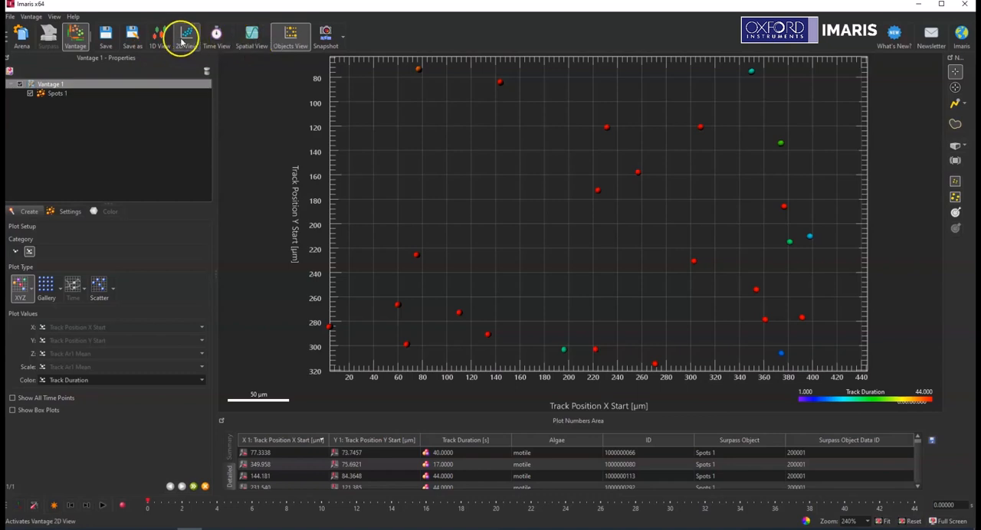
left_click(284, 45)
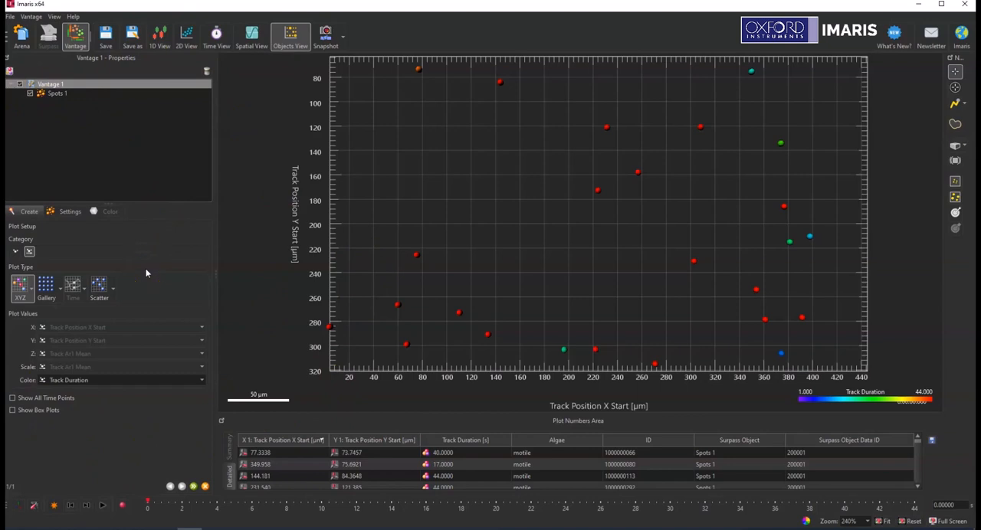
Set the plot type to the plain two-dimensional scatter plot without scale or color values.
left_click(116, 291)
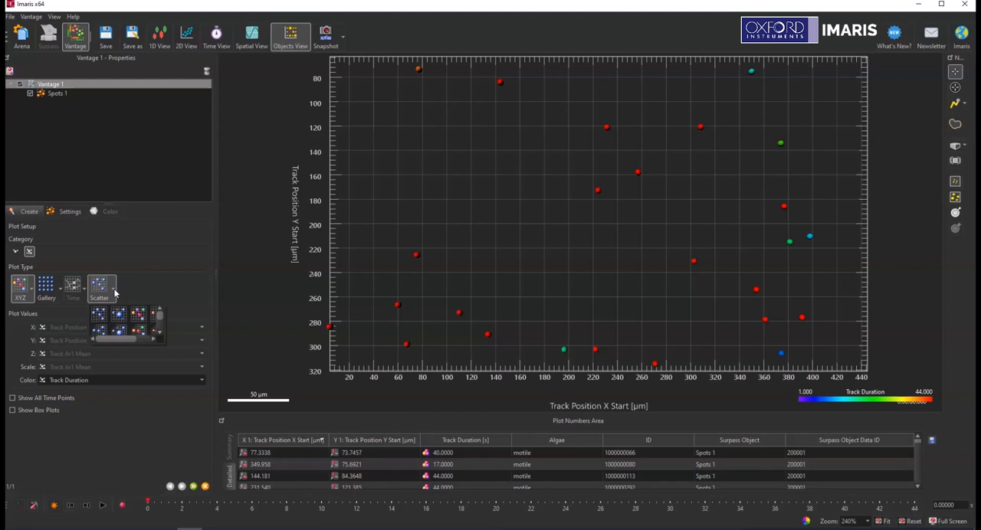
left_click(97, 311)
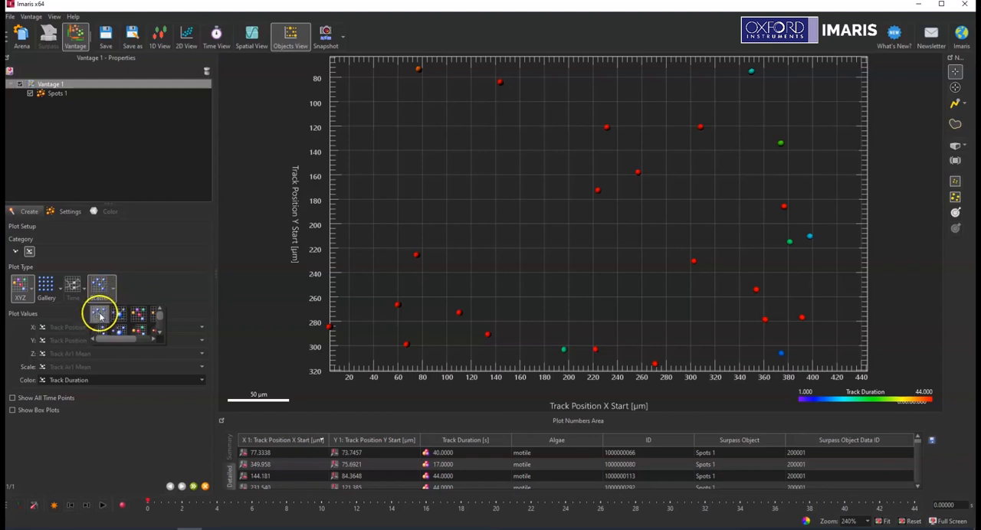
left_click(100, 314)
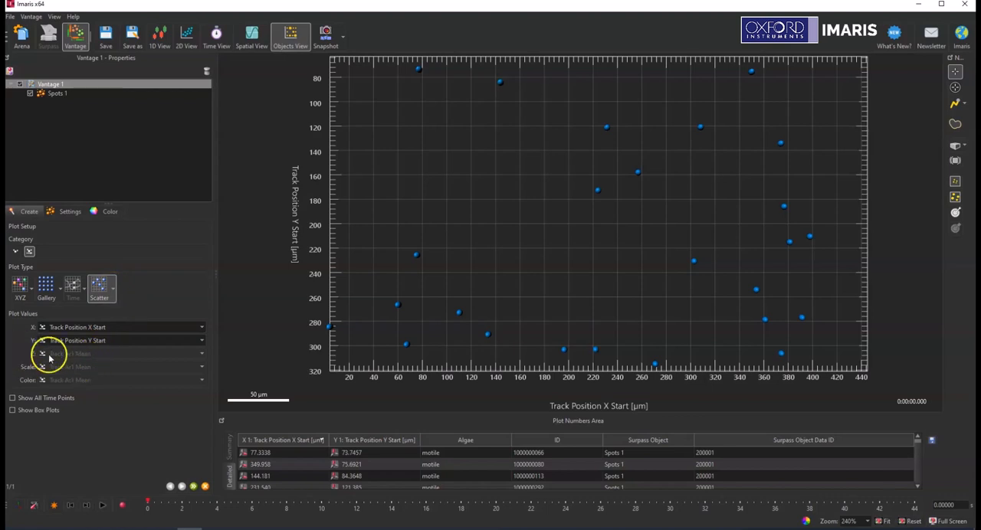
Try the scatter variants with scaled points and with a Z axis, and return to the plain XY scatter plot.
left_click(113, 288)
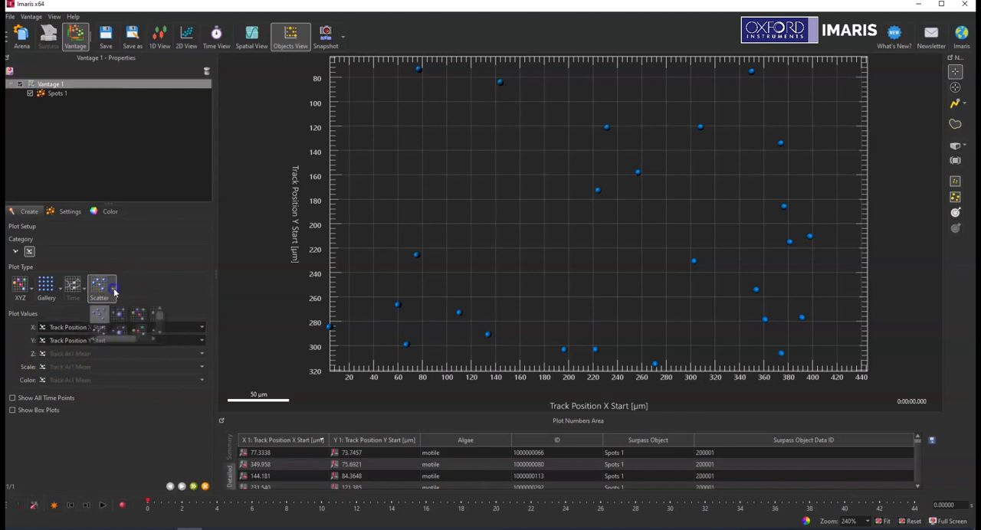
left_click(116, 315)
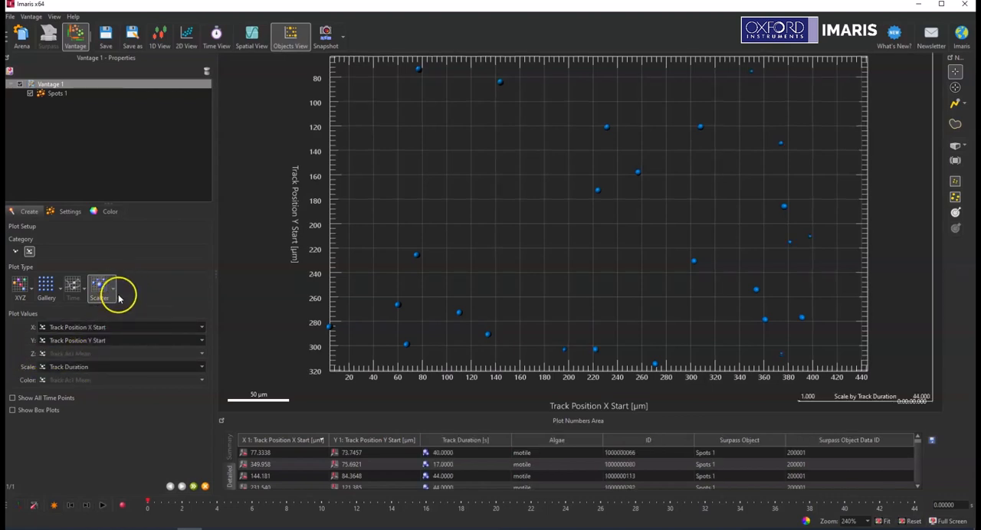
left_click(113, 289)
left_click(96, 326)
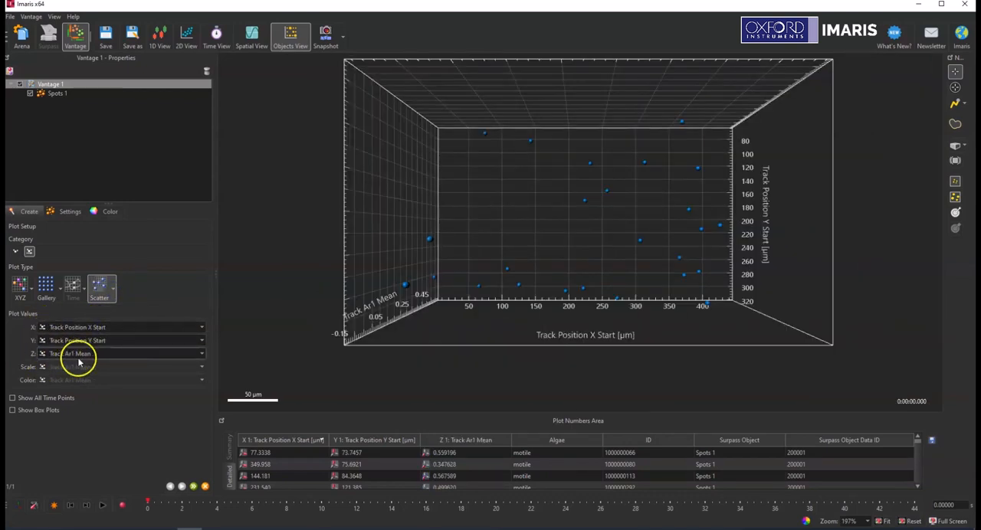
left_click(114, 289)
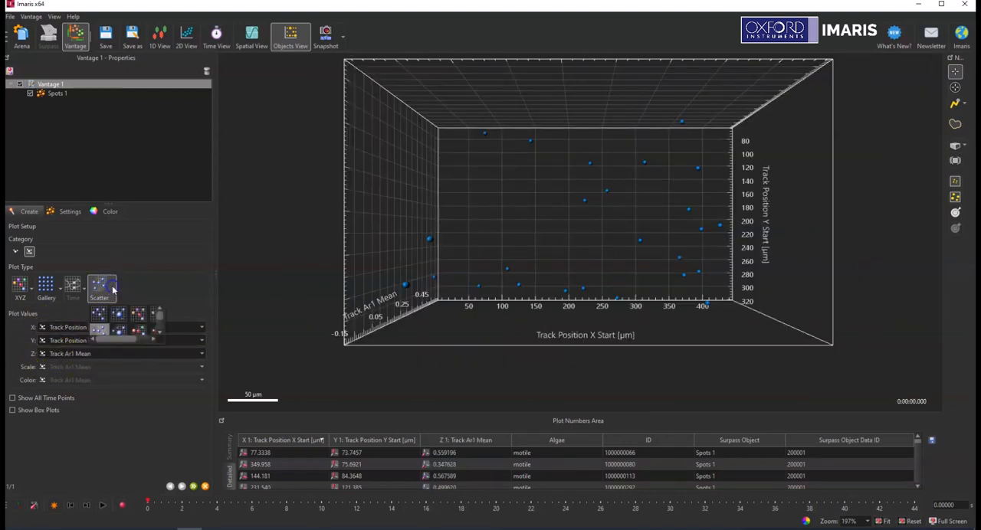
left_click(101, 314)
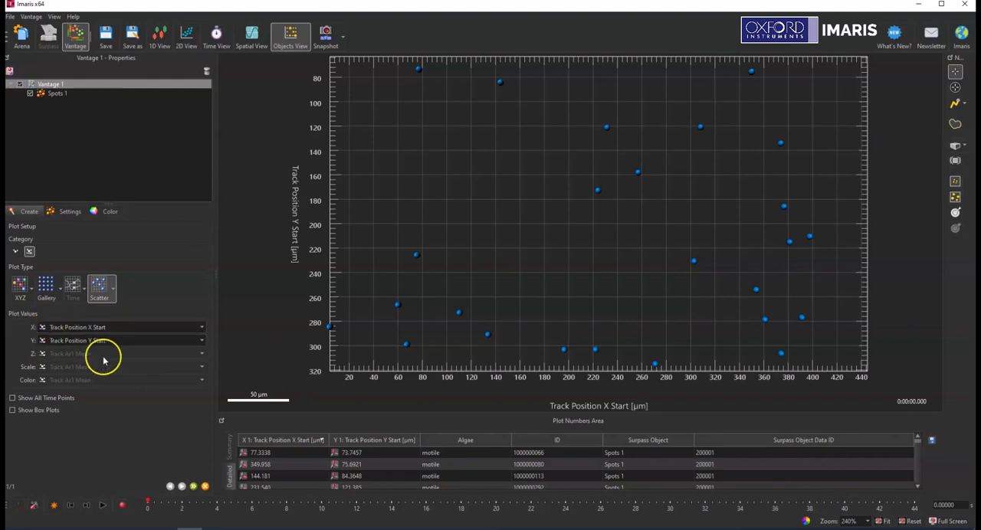
Switch the statistics category to Spot and plot Displacement Delta X on the X axis against Displacement Delta Y on the Y axis.
left_click(15, 253)
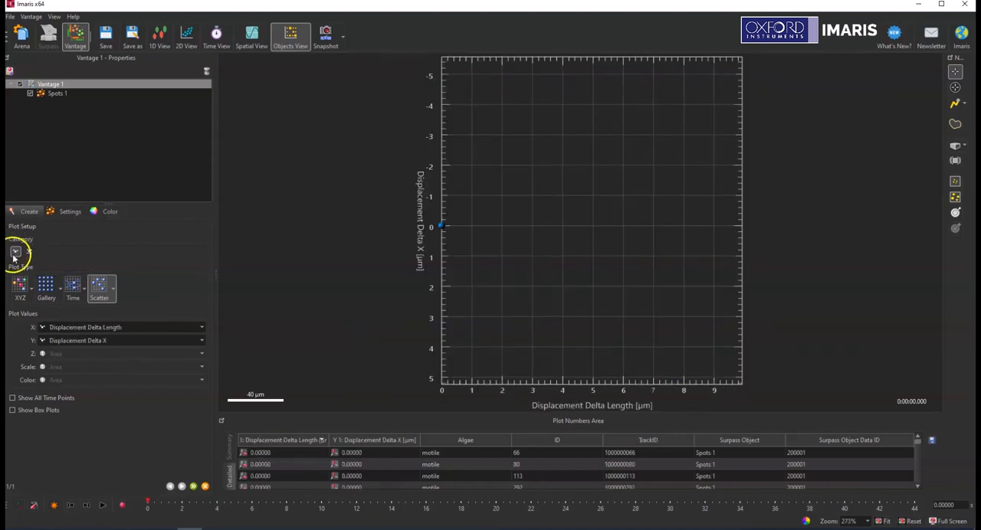
left_click(18, 255)
left_click(128, 327)
scroll(127, 353, "down", 1)
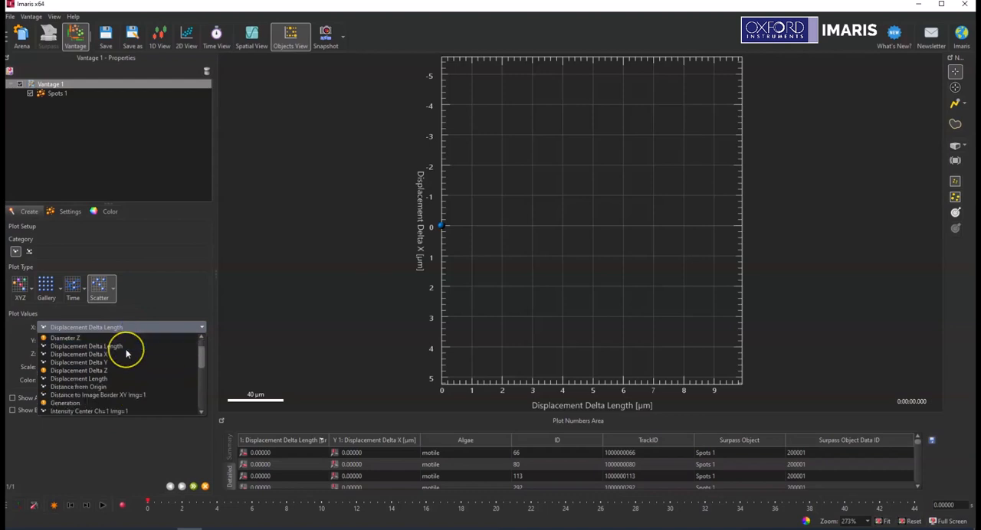
left_click(82, 355)
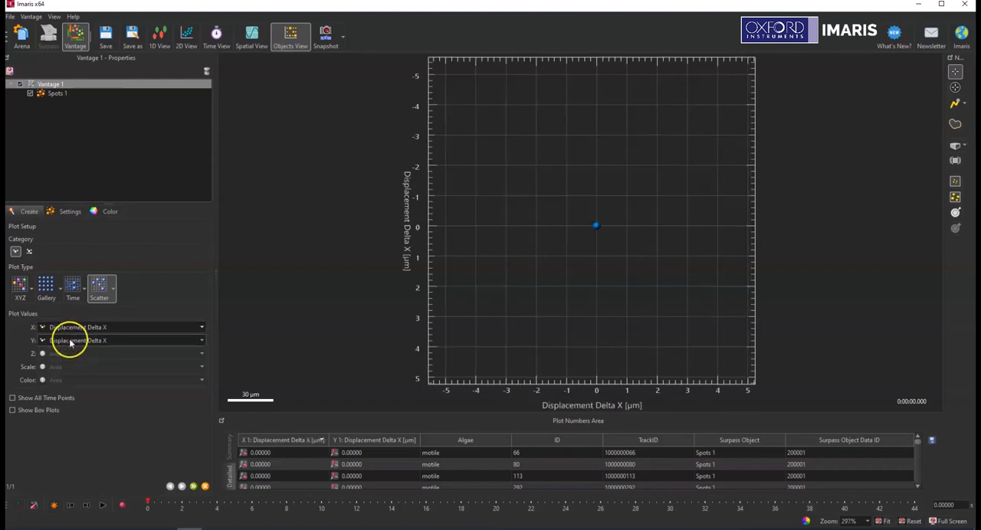
left_click(69, 340)
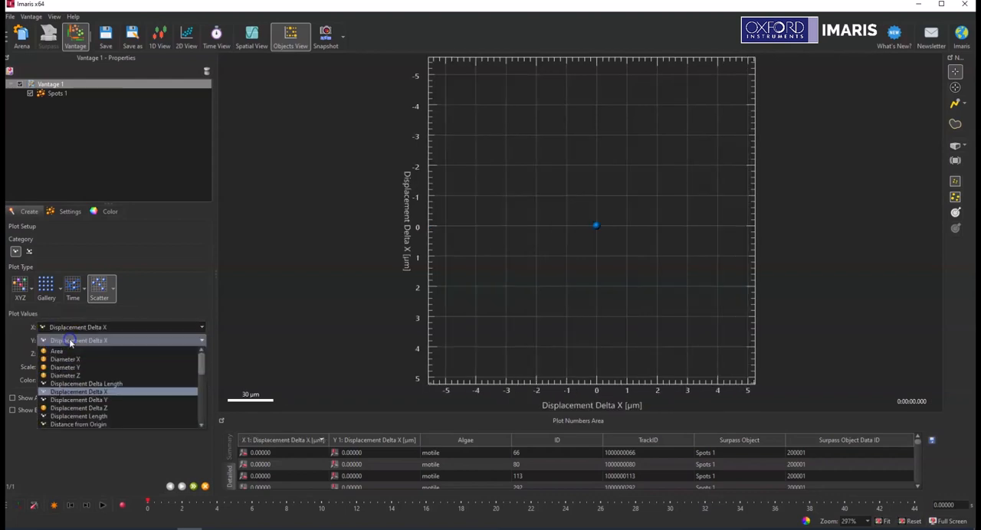
left_click(76, 402)
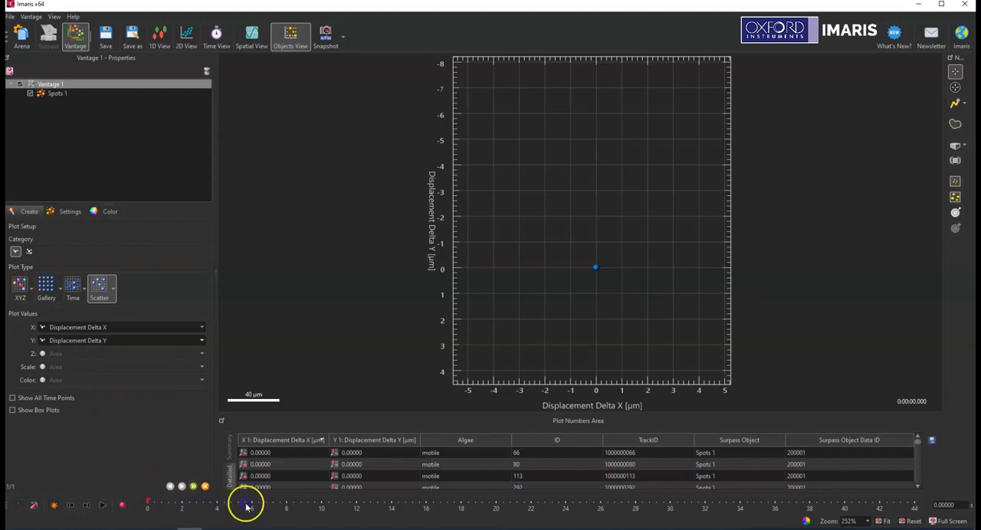
Play the displacement plot from time point 0 to the last time point, 44, and finish the plot creation wizard.
left_click(917, 504)
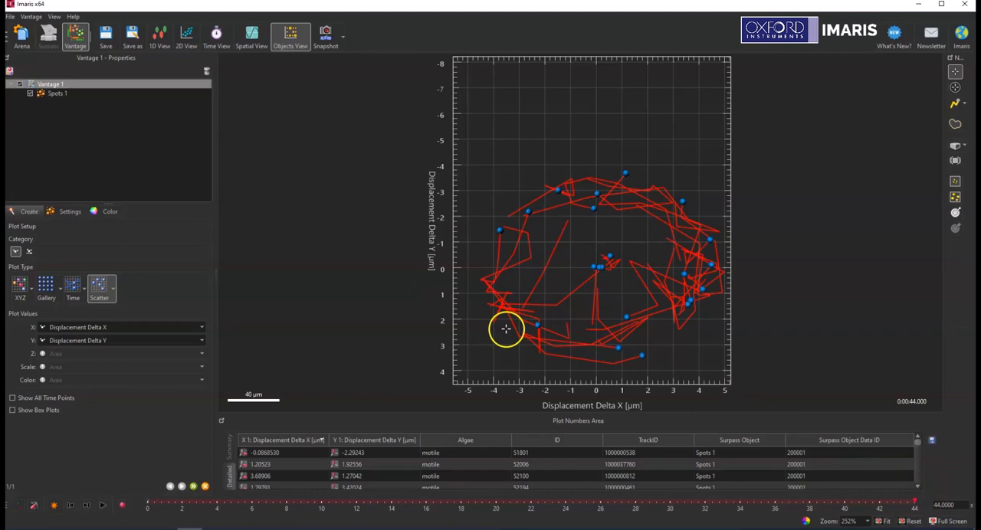
left_click(146, 504)
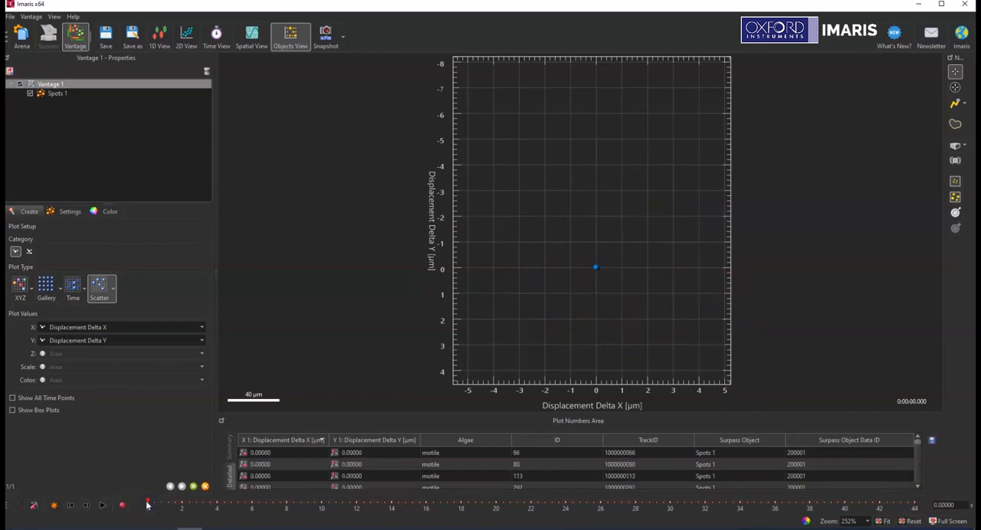
mouse_move(153, 498)
left_mouse_down()
mouse_move(292, 503)
mouse_move(149, 508)
mouse_move(608, 486)
mouse_move(914, 491)
left_mouse_up()
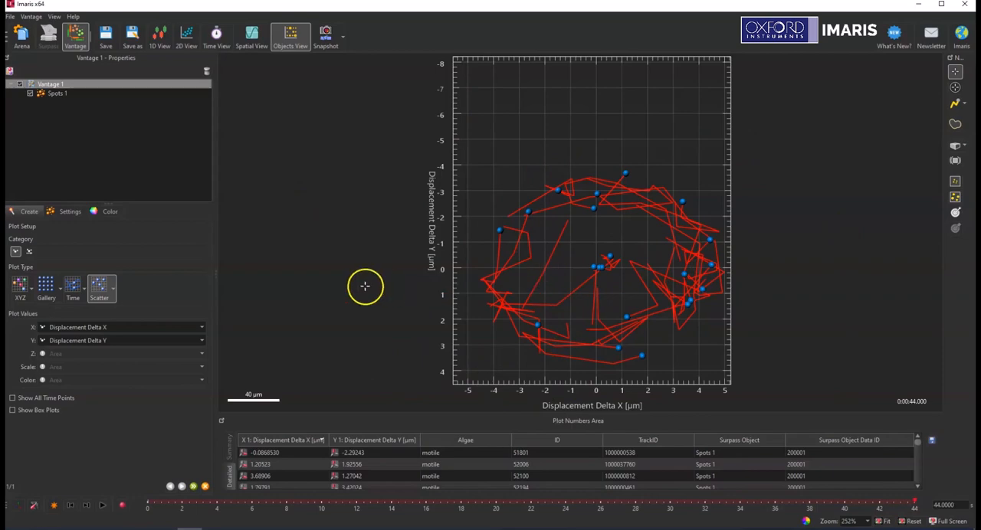
left_click(194, 487)
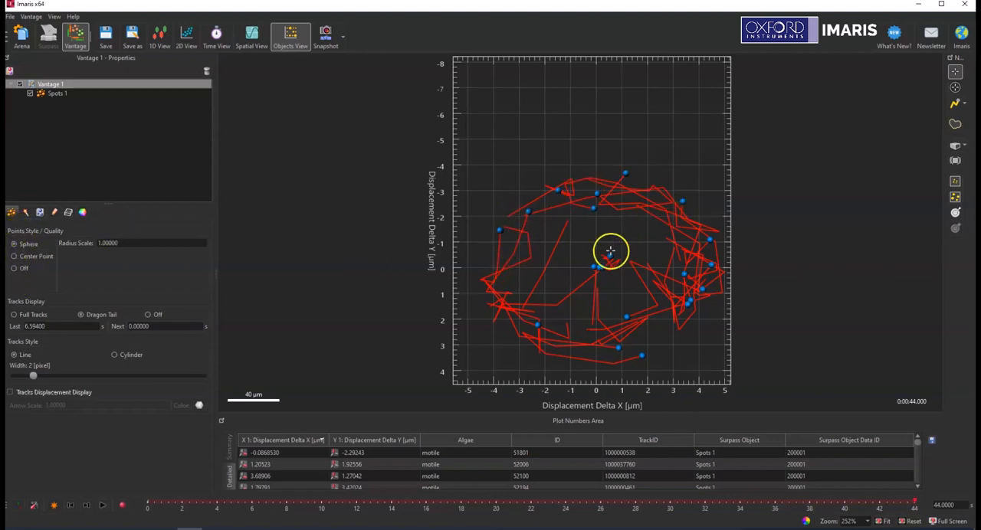
Try the Center Point and Off styles for the plotted points, and return them to Sphere.
left_click(15, 258)
left_click(14, 268)
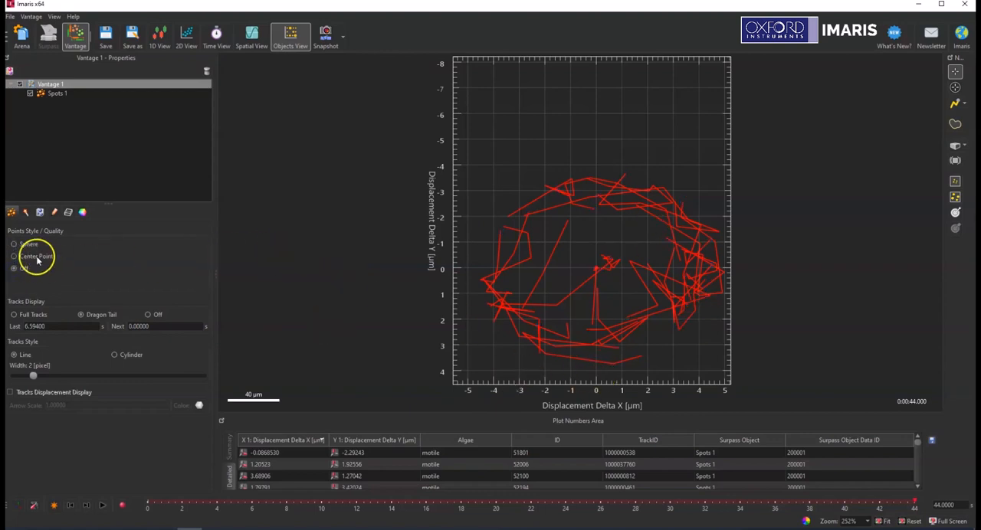
left_click(13, 245)
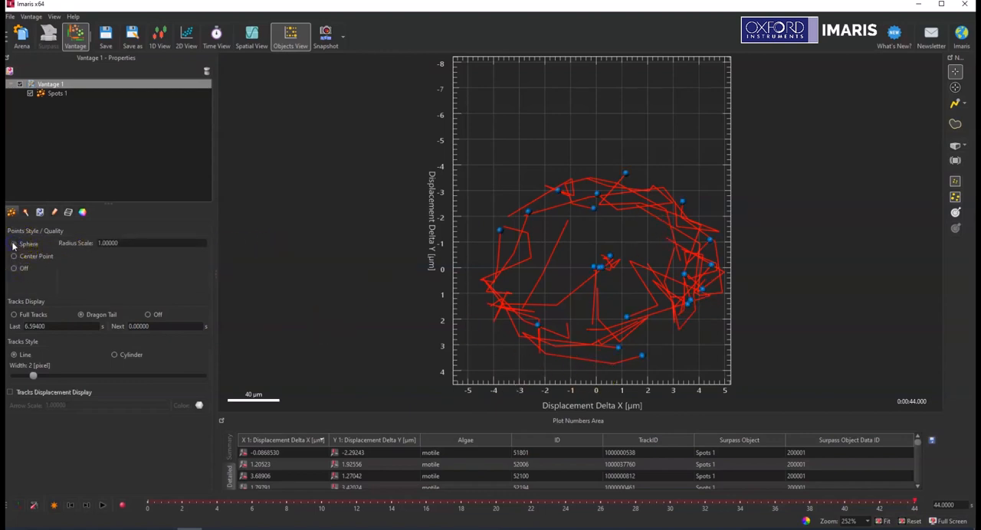
Try a sphere radius scale of 0.5 for the points and restore it to 1.
left_click(130, 242)
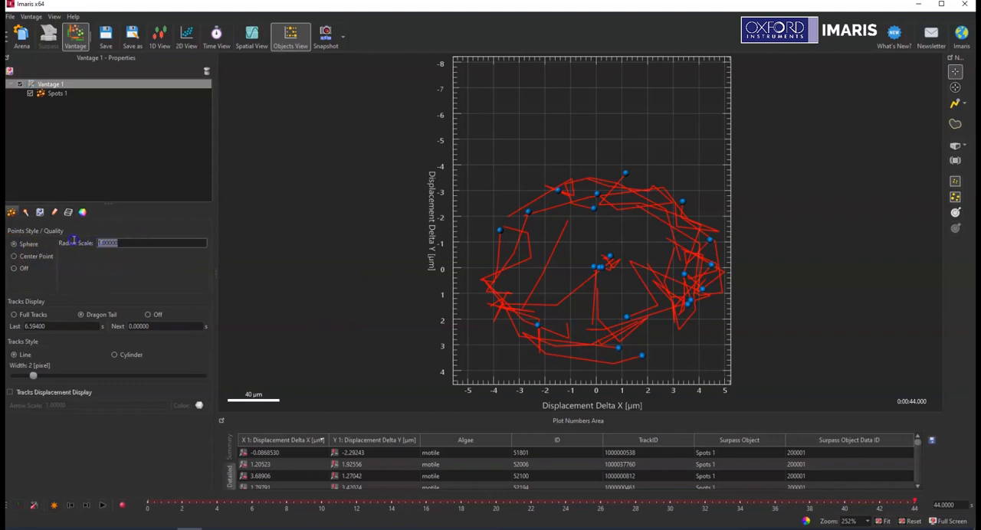
type("0.5")
key("Return")
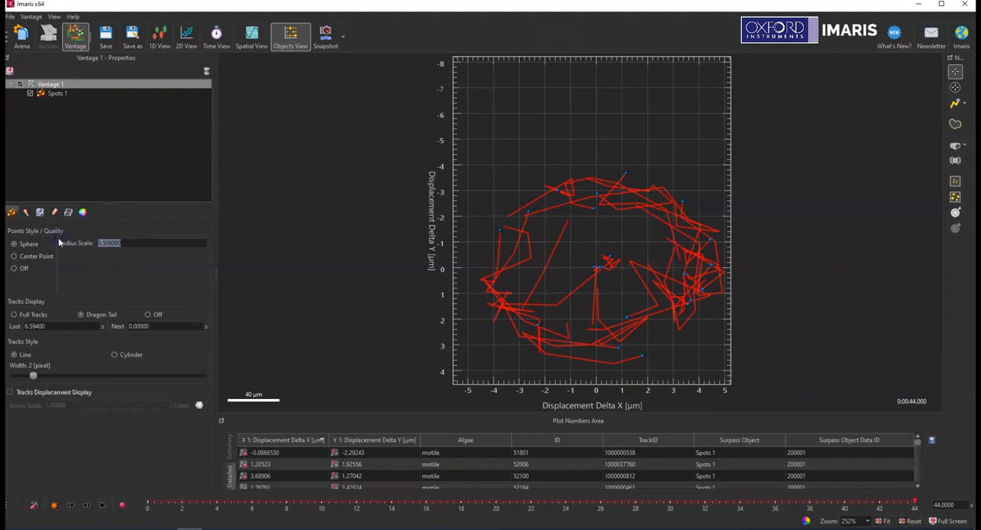
type("1")
key("Return")
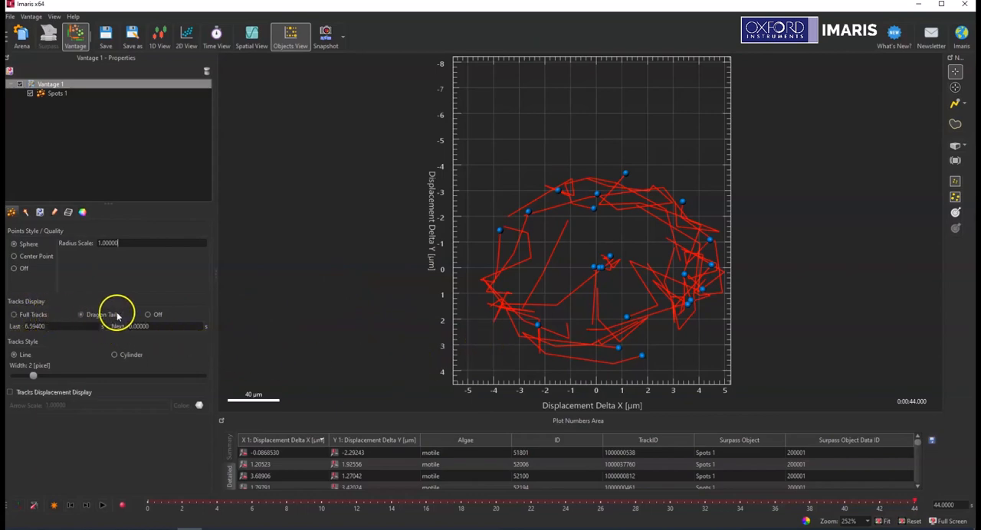
Compare the tracks display options Off and Dragon Tail, and set the display to Full Tracks.
left_click(148, 315)
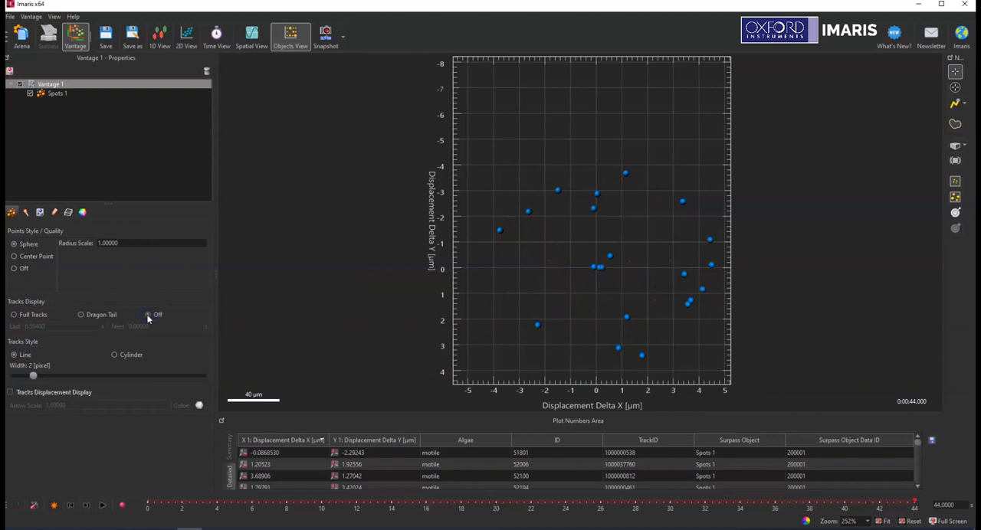
left_click(80, 315)
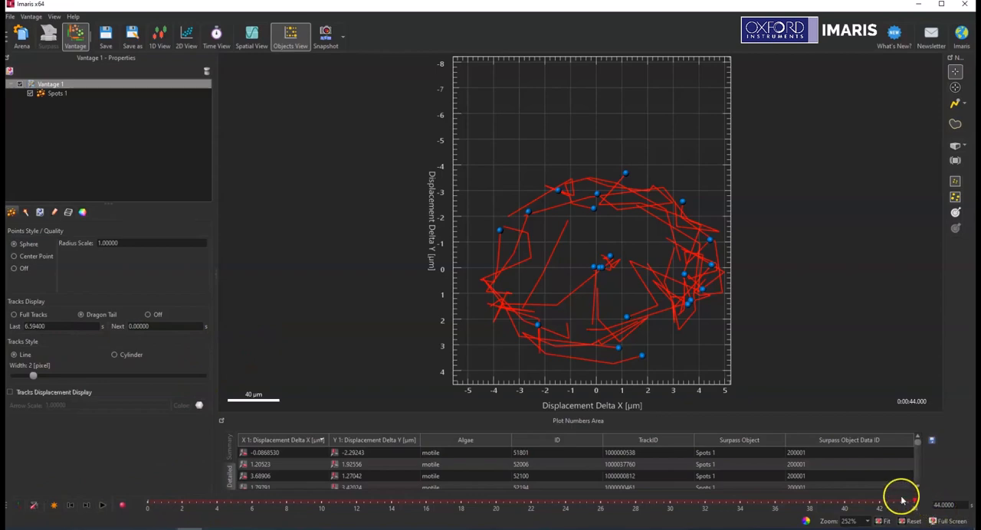
left_click(14, 315)
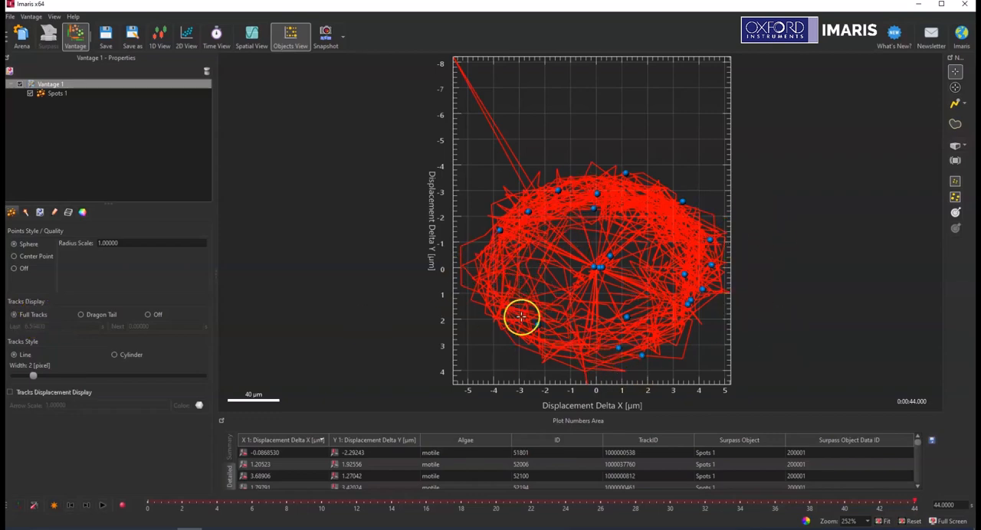
Scrub the full-track plot back to time point 0 and forward to time point 44 to examine the spots' movement.
left_click(469, 506)
left_click(328, 506)
left_click(255, 507)
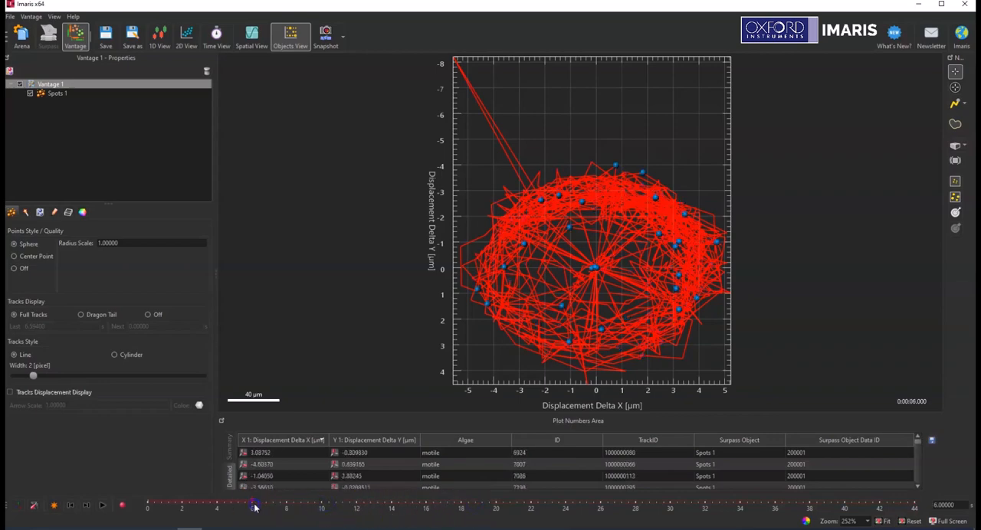
left_click(149, 505)
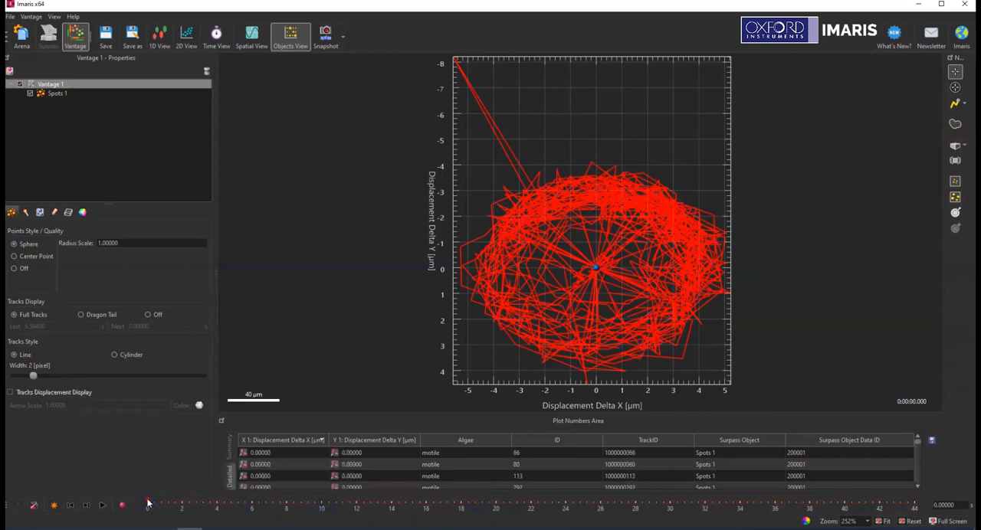
left_click_drag(149, 505, 939, 511)
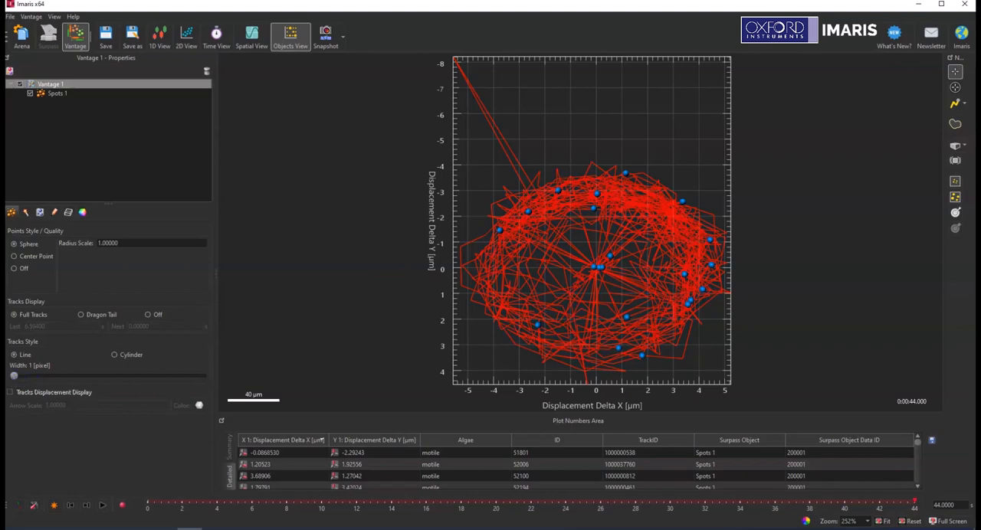
Set the track line width to 1 pixel.
mouse_move(13, 375)
left_mouse_down()
mouse_move(177, 375)
mouse_move(14, 376)
left_mouse_up()
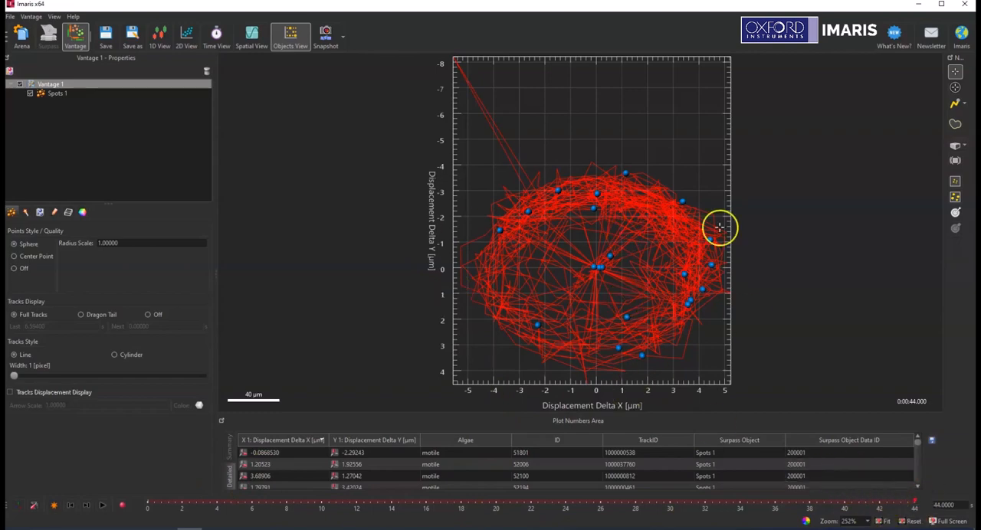
Review the plot's scale, dimension and frame settings, and toggle the frame's Box and Grid options and back.
left_click(41, 213)
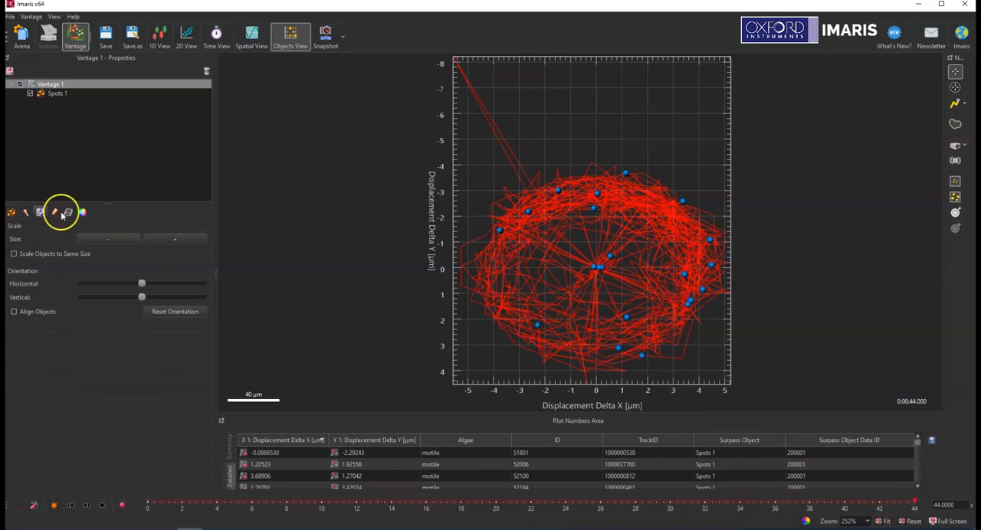
left_click(56, 214)
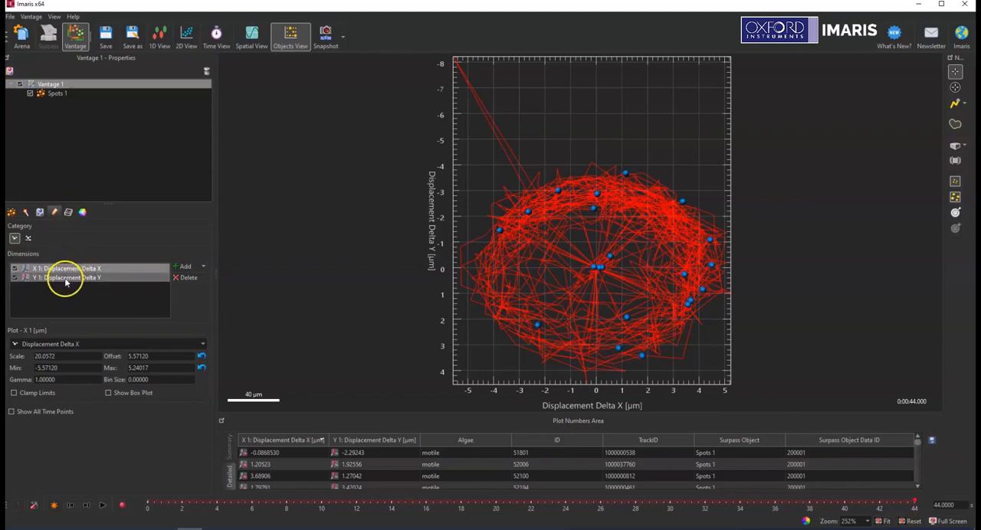
left_click(69, 213)
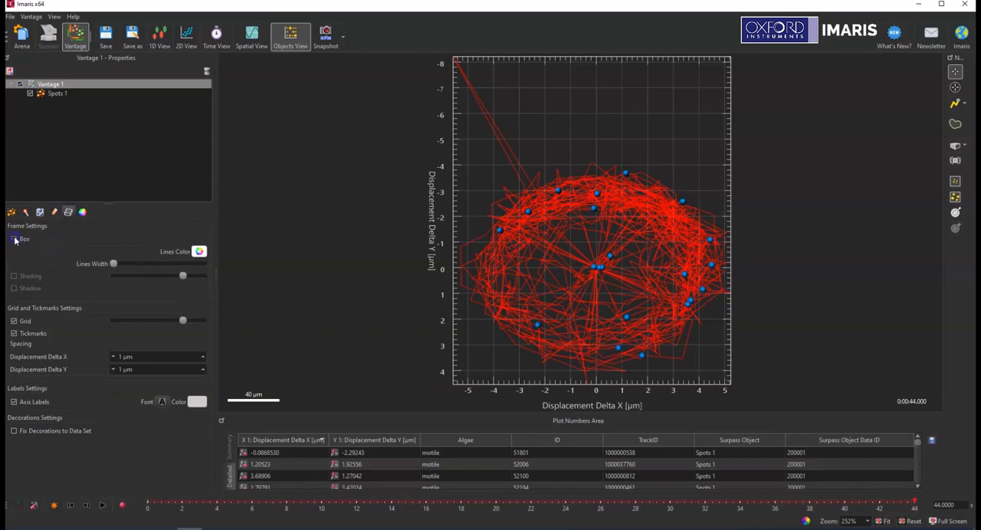
left_click(15, 240)
left_click(15, 239)
left_click(14, 321)
left_click(13, 323)
Change the diffusion color of the plot's points to light grey.
left_click(83, 213)
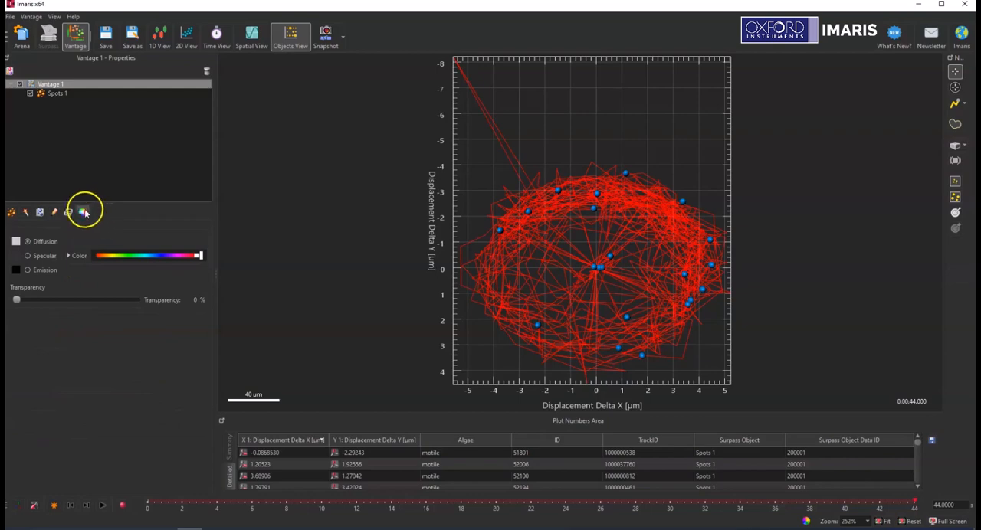
left_click(200, 258)
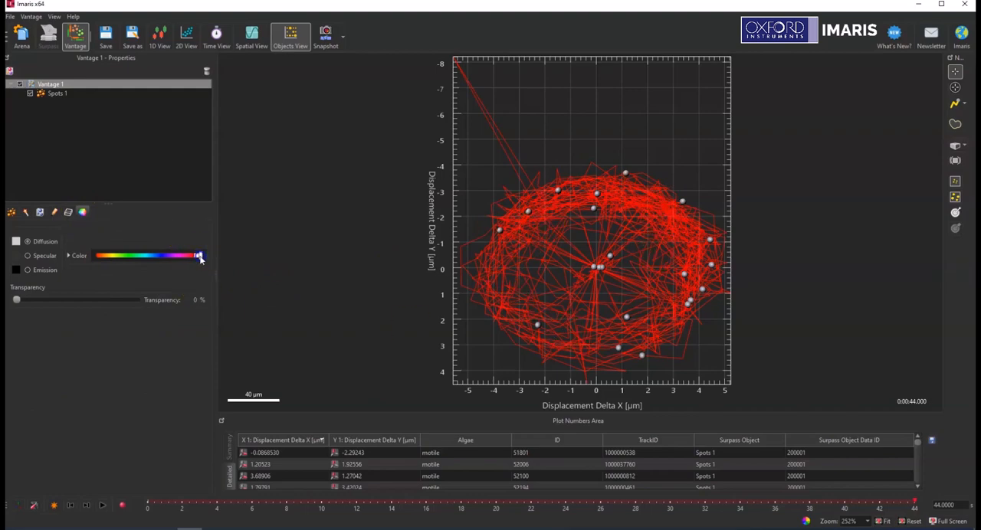
mouse_move(197, 259)
left_mouse_down()
mouse_move(117, 259)
mouse_move(210, 261)
left_mouse_up()
Save a snapshot of the displacement plot to the Desktop as a PNG image under the suggested file name.
left_click(342, 36)
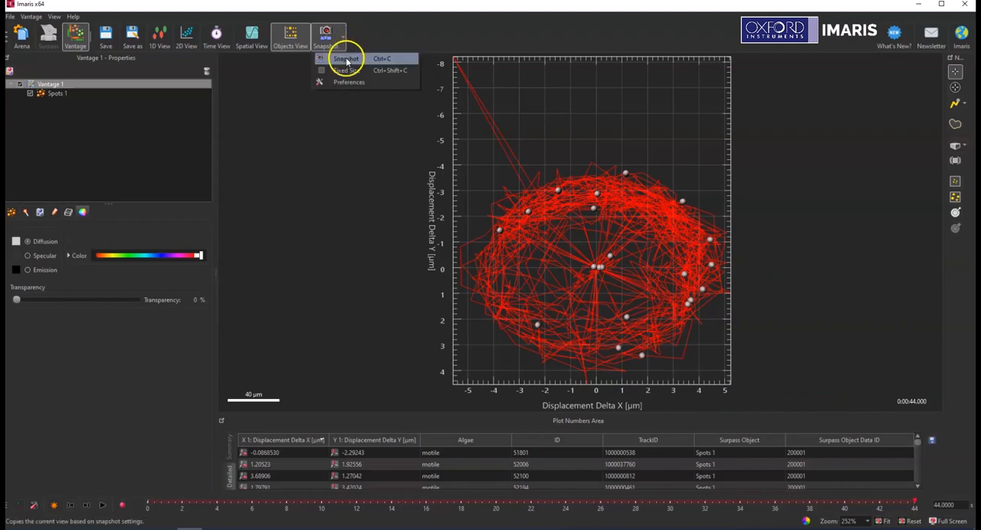
left_click(342, 58)
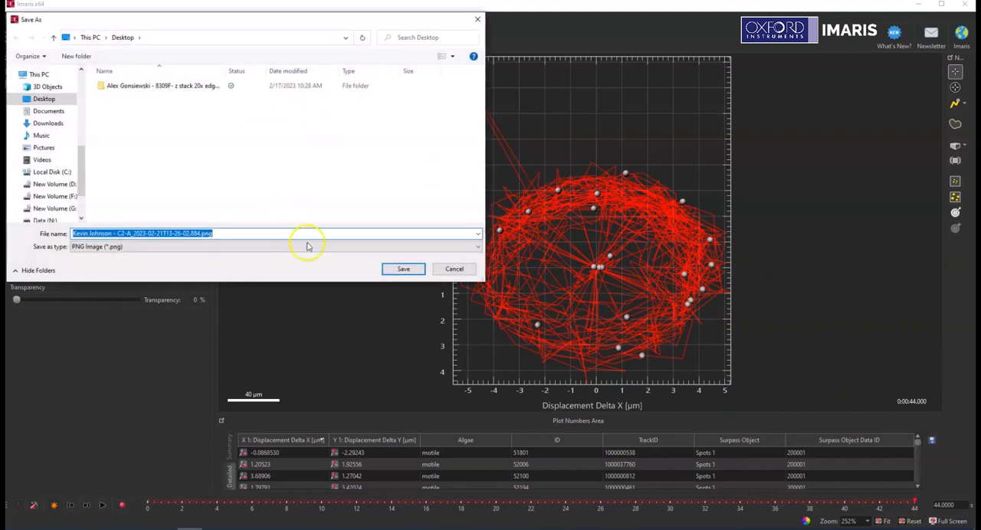
left_click(388, 268)
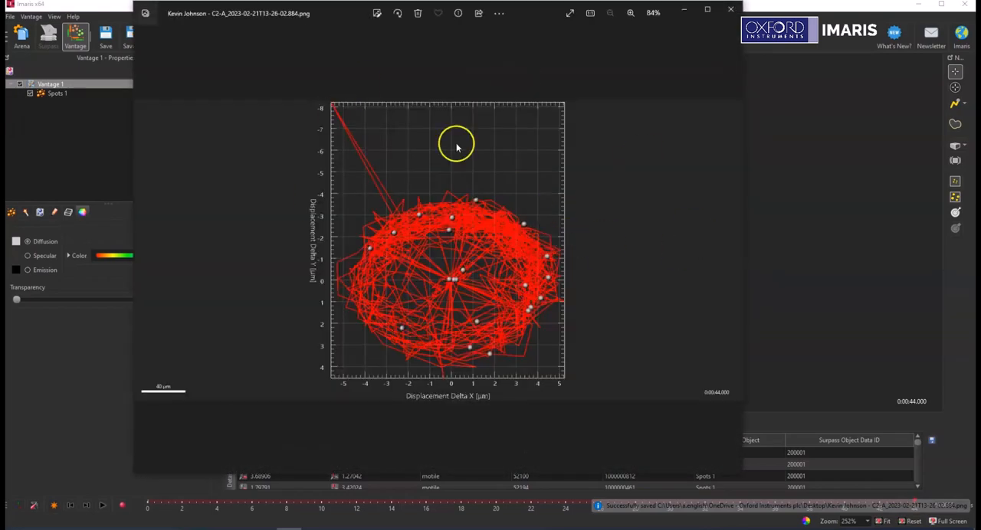
Return to Imaris, open SwimmingAlgae_with_objects.ims and start a new Vantage plot with Spots 1 as source data.
left_click(820, 209)
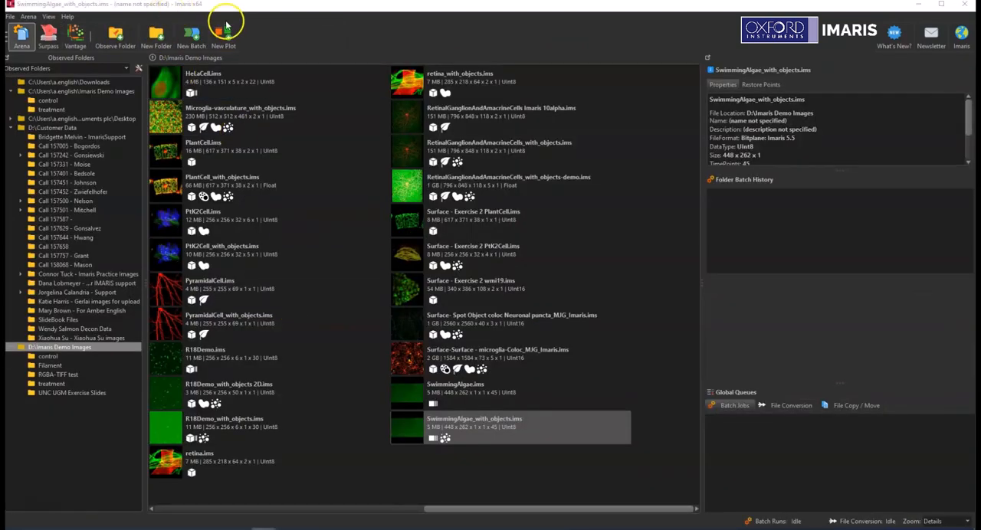
double_click(485, 429)
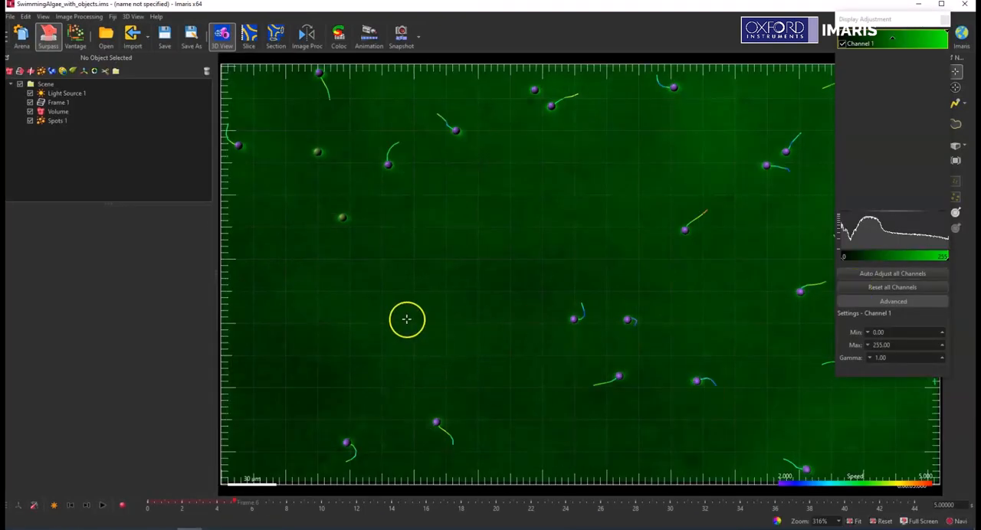
left_click(75, 35)
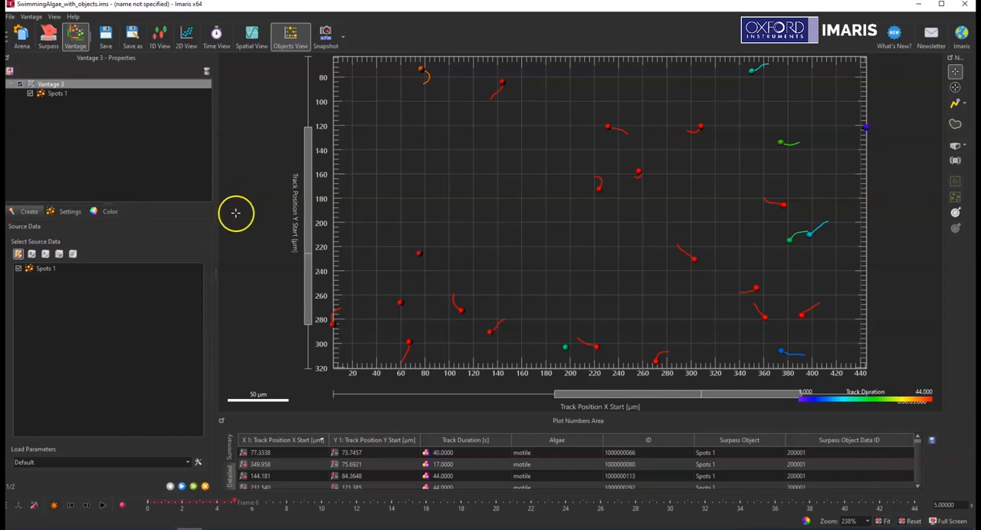
left_click(182, 486)
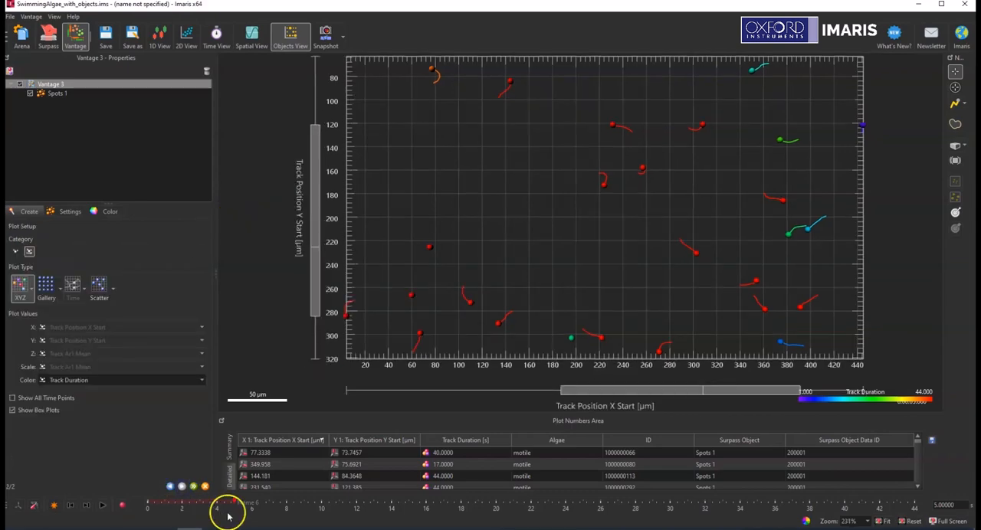
Go to time point 44 and set the new plot to a basic Scatter type using spot values instead of track values.
left_click_drag(235, 502, 948, 517)
left_click(114, 288)
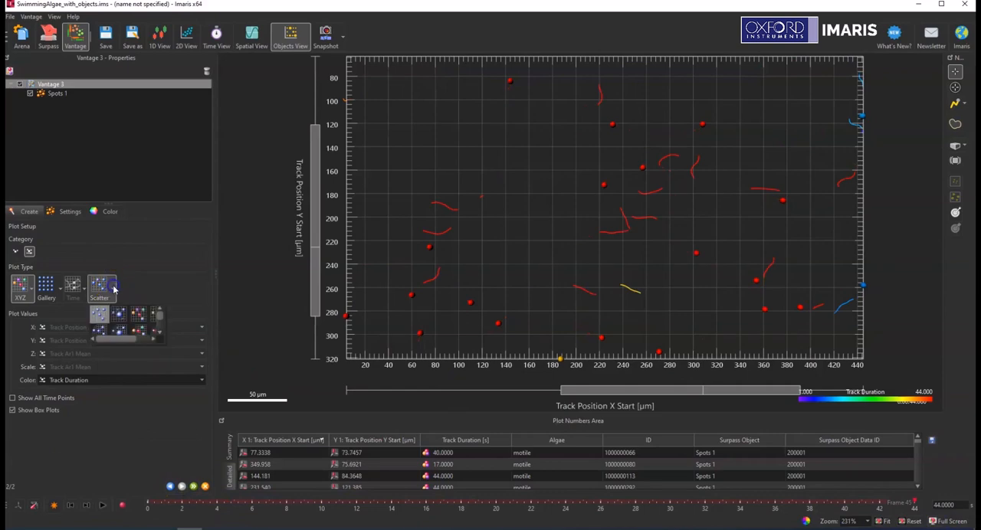
left_click(100, 315)
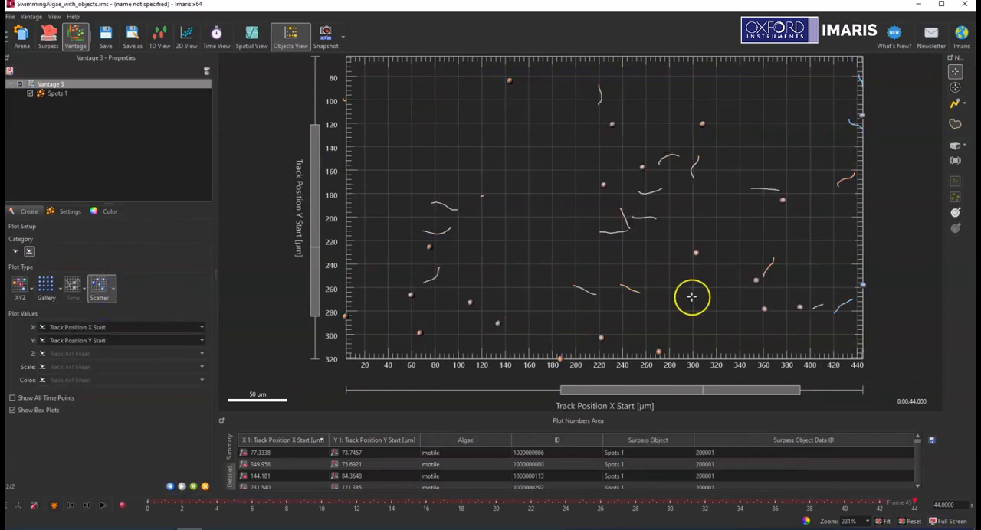
left_click(13, 253)
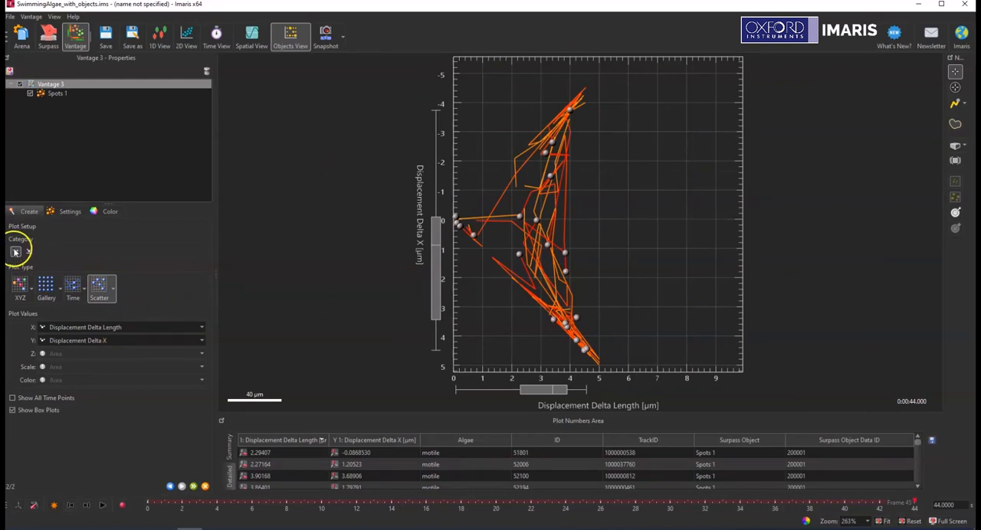
Plot Displacement Delta X on the X axis against Displacement Delta Y on the Y axis, and finish creating the plot.
left_click(67, 330)
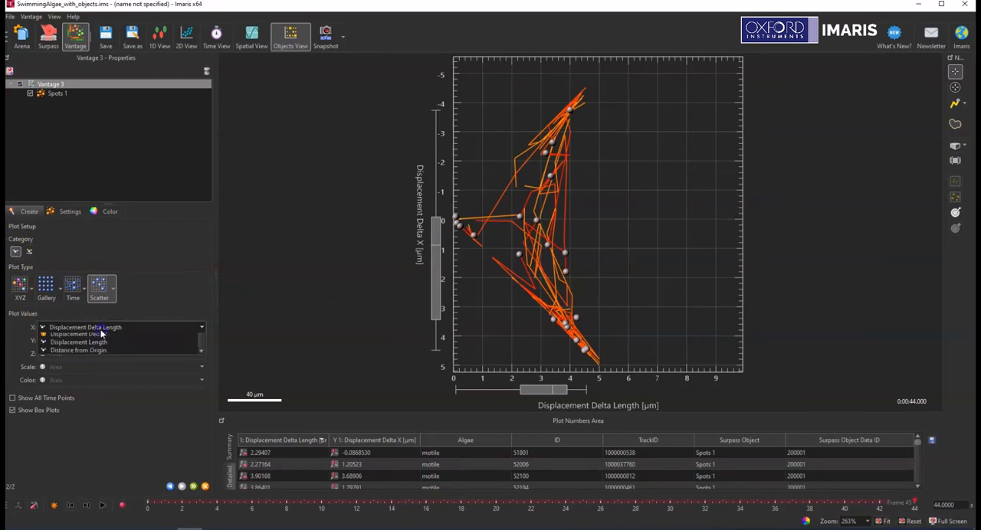
left_click(115, 385)
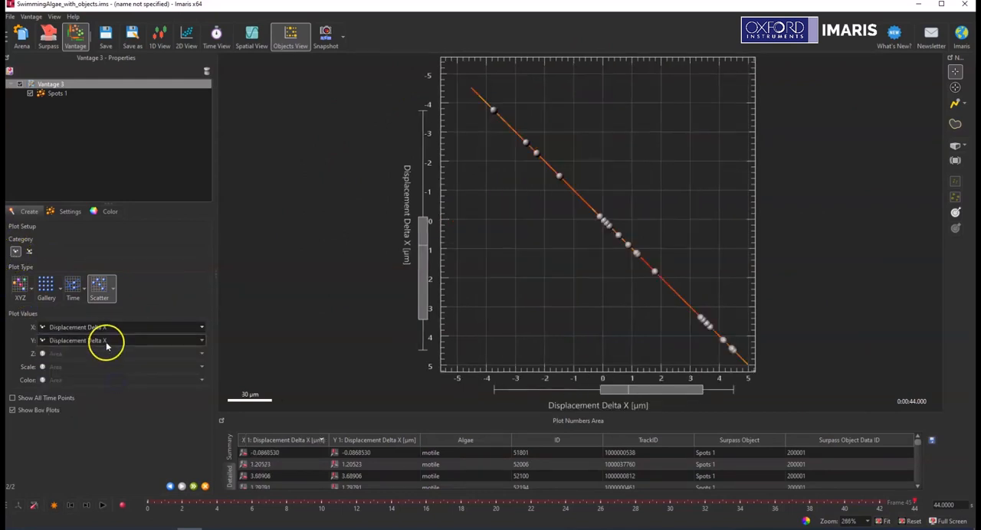
left_click(106, 346)
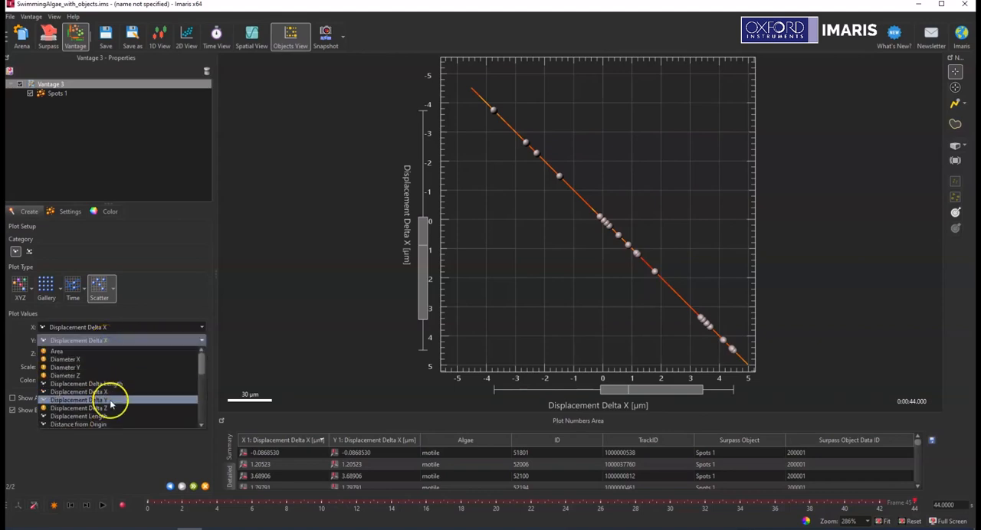
left_click(110, 403)
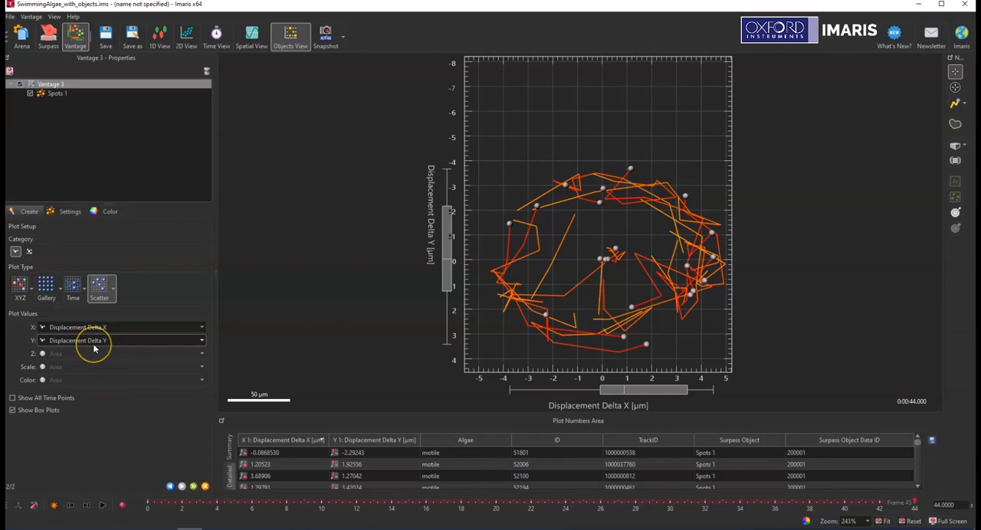
left_click(192, 487)
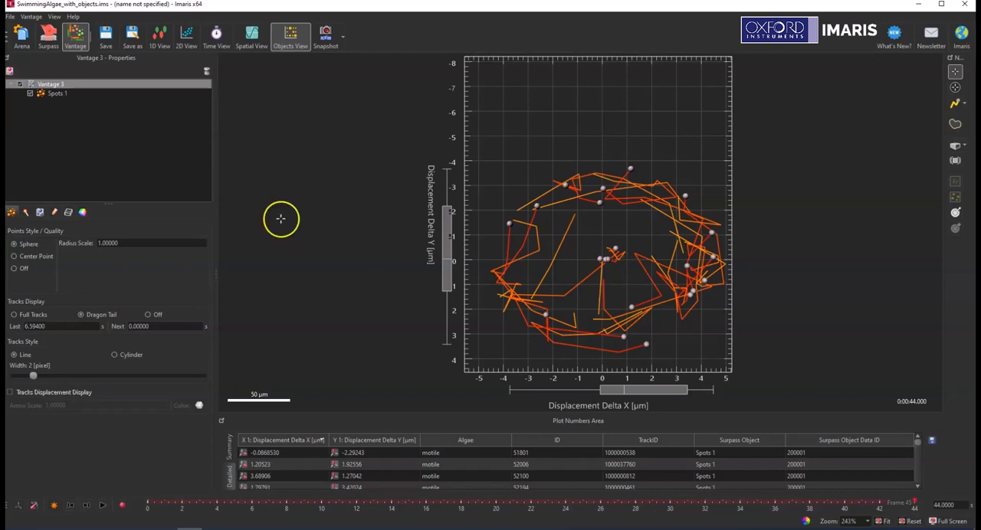
Show full tracks with a line width of 1 pixel and save a PNG snapshot of the new plot.
left_click(37, 316)
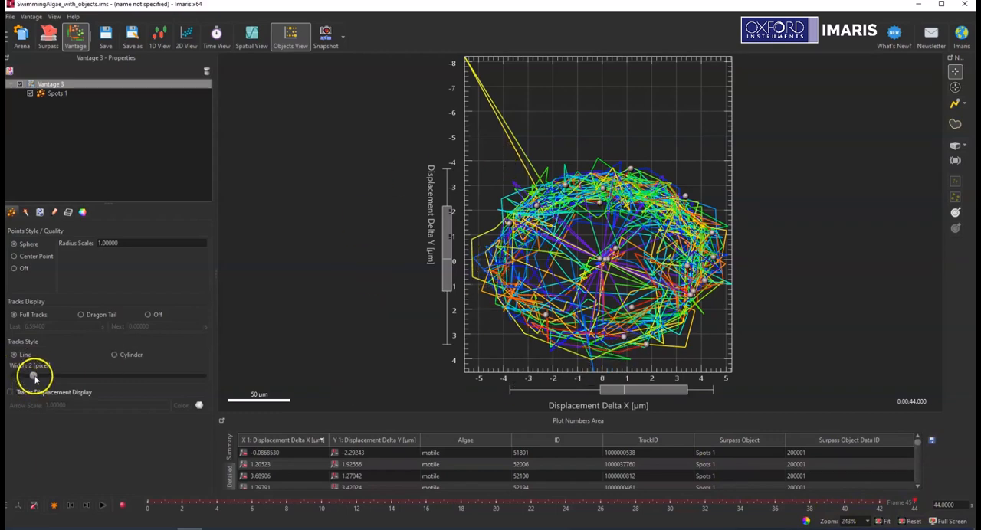
left_click_drag(34, 377, 14, 376)
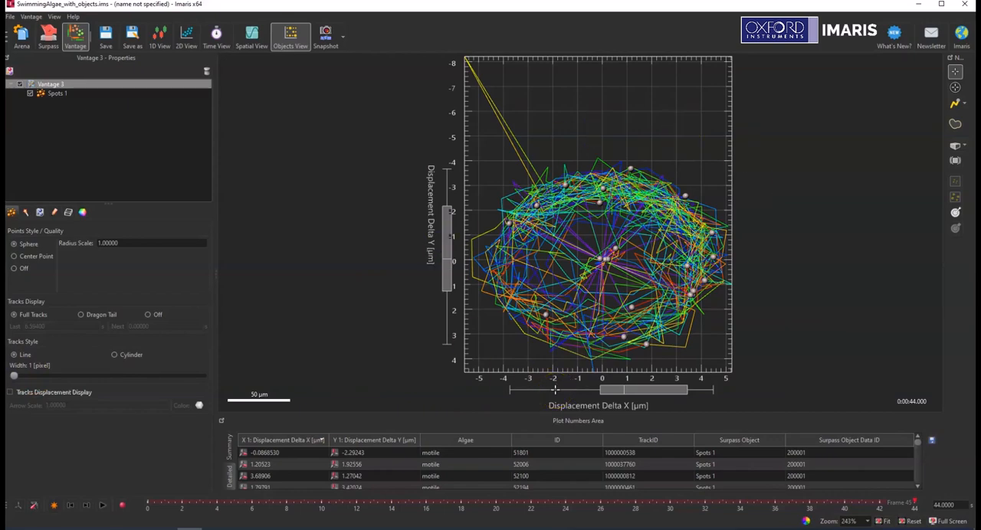
left_click(325, 35)
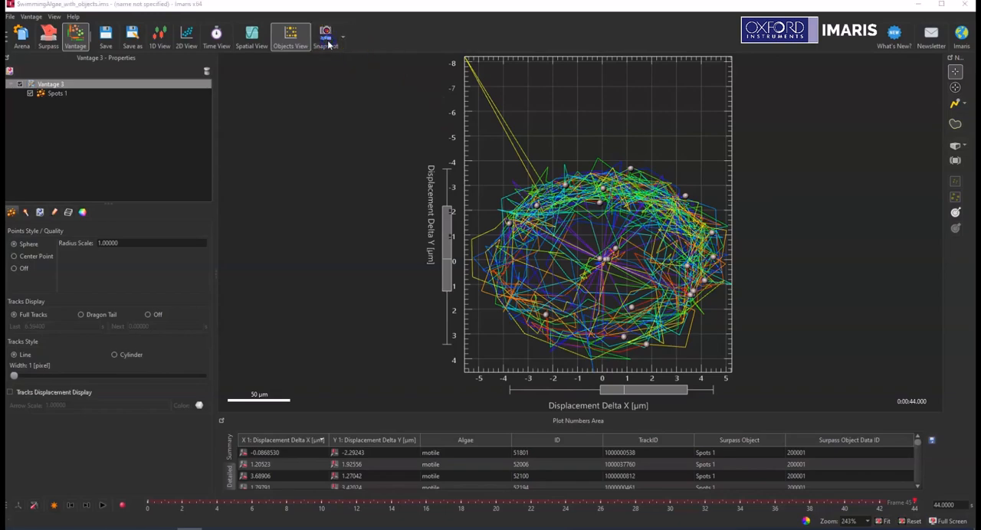
left_click(406, 270)
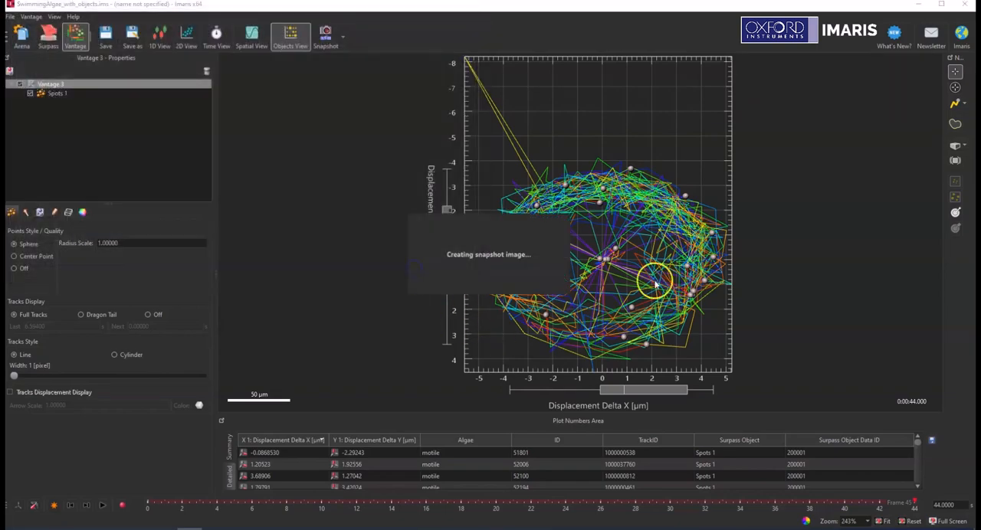
Arrange the two saved plot snapshots side by side to compare their displacement patterns.
mouse_move(285, 527)
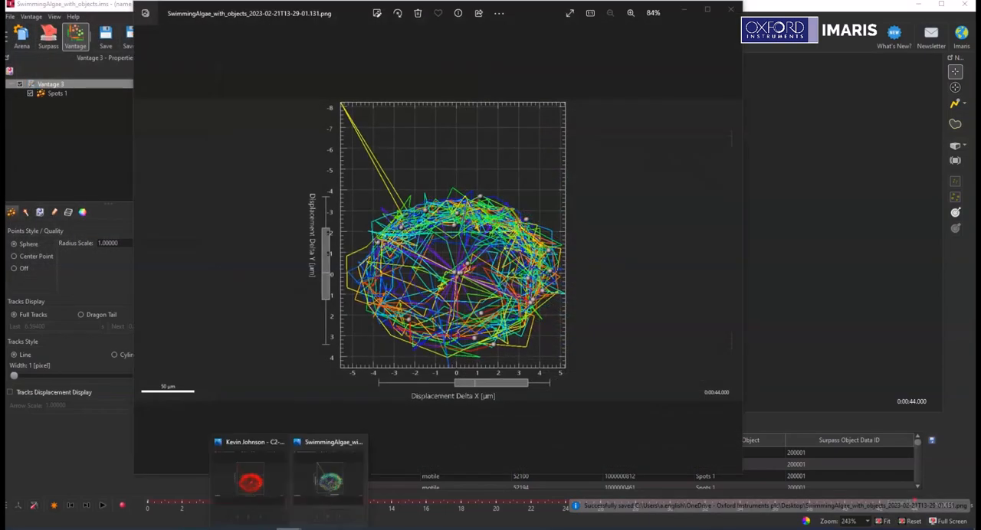
left_click(256, 484)
left_click_drag(532, 13, 773, 19)
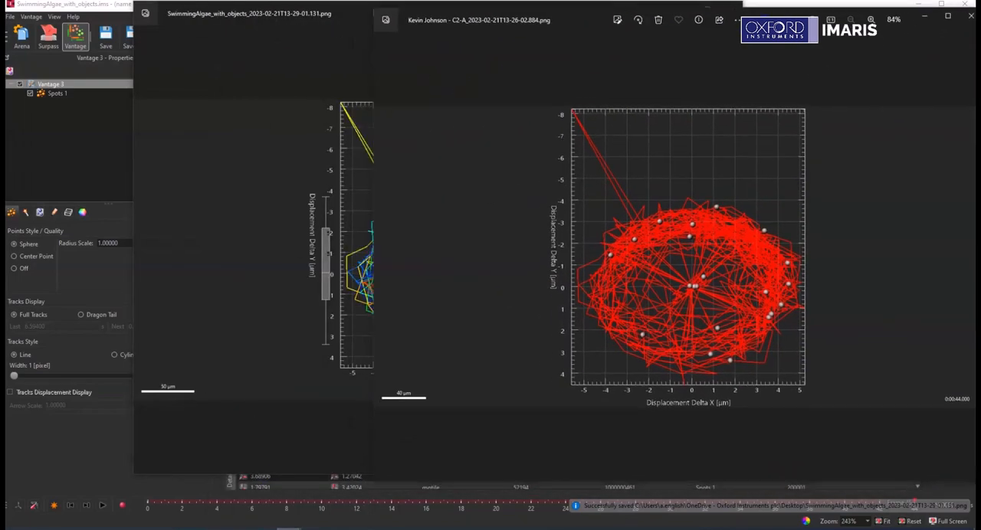
left_click_drag(337, 16, 188, 28)
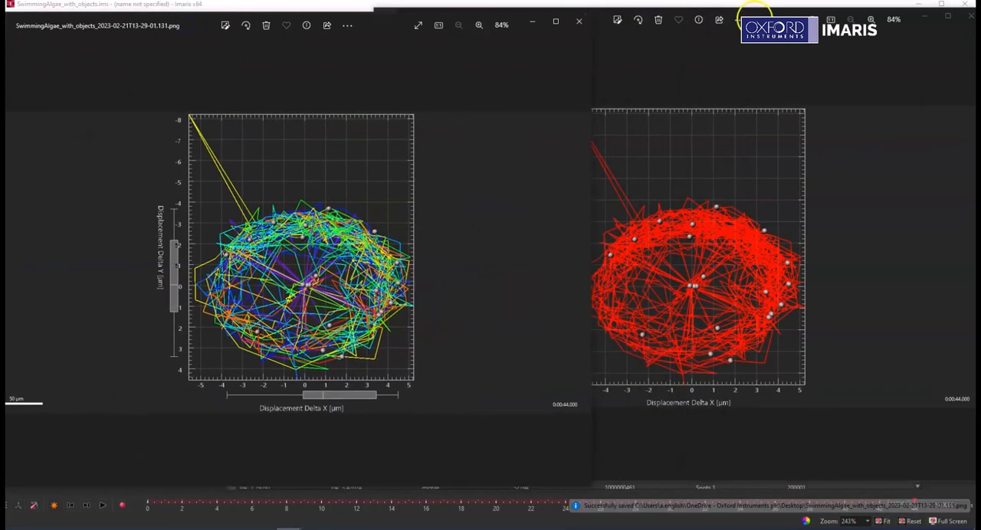
double_click(785, 19)
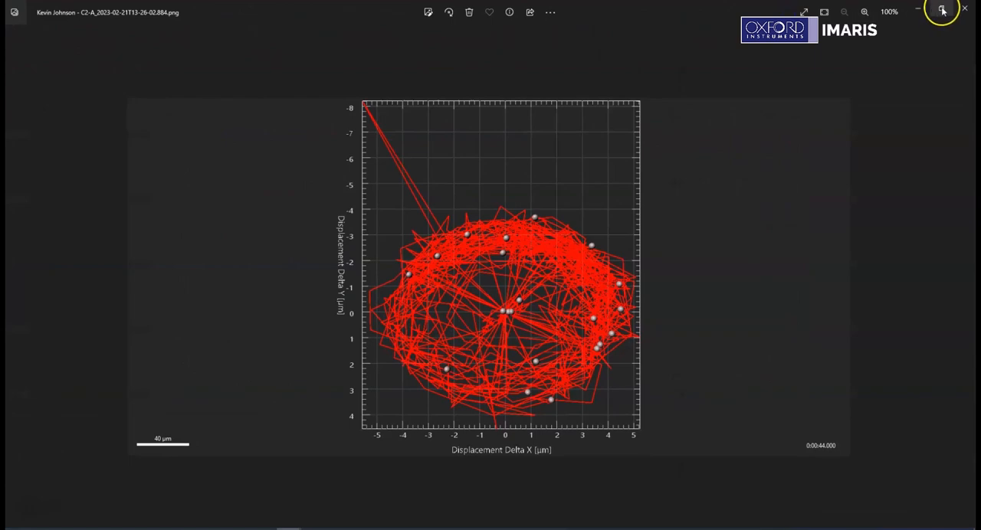
left_click(941, 9)
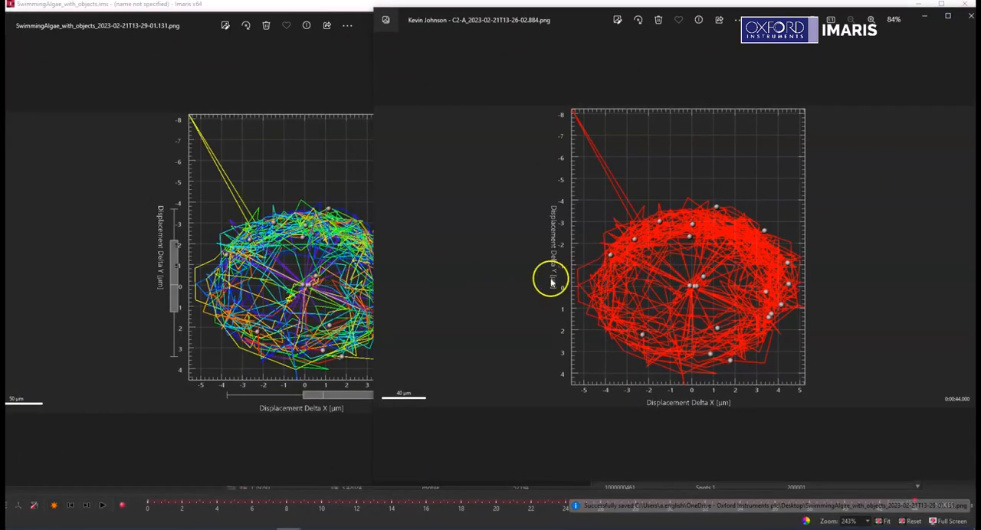